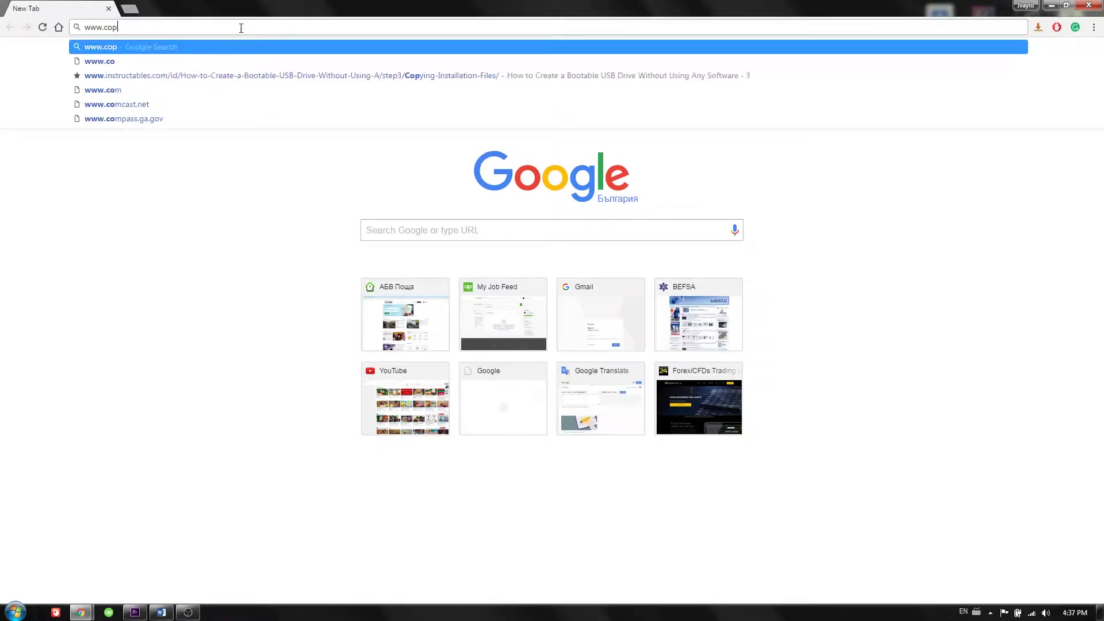
pyautogui.write('u')
pyautogui.press('BackSpace')
pyautogui.write('yop.com/en/')
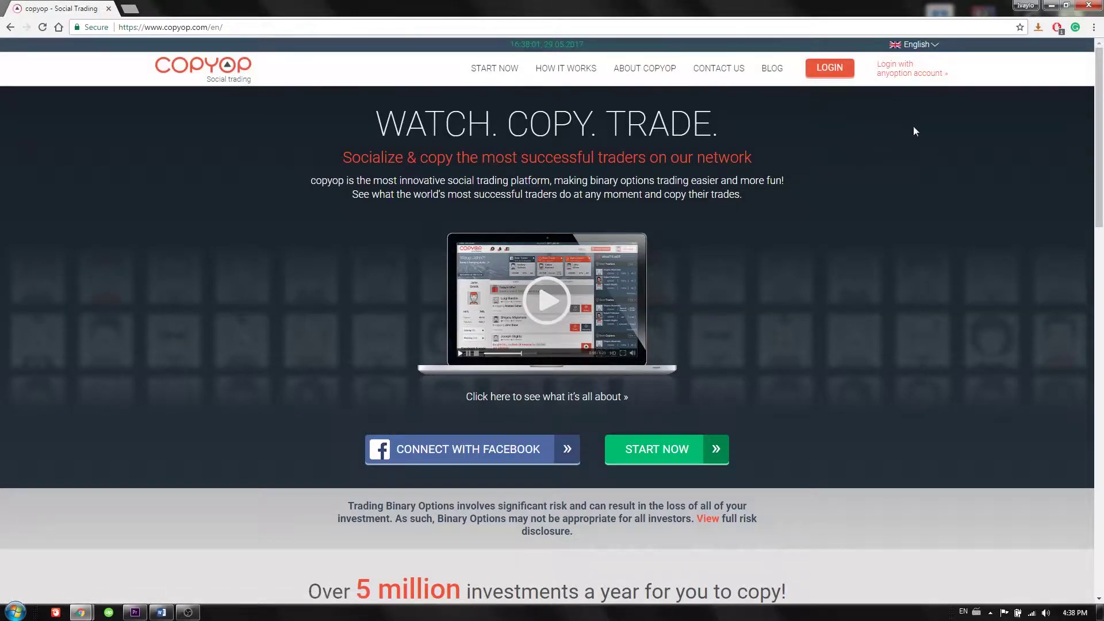
pyautogui.click(934, 47)
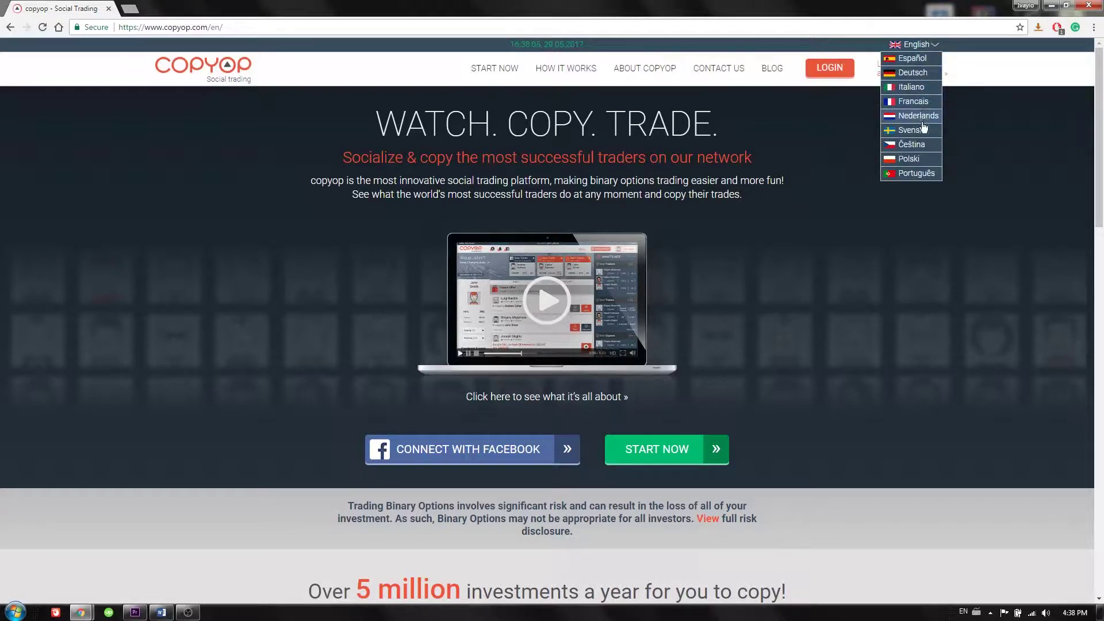
pyautogui.click(919, 198)
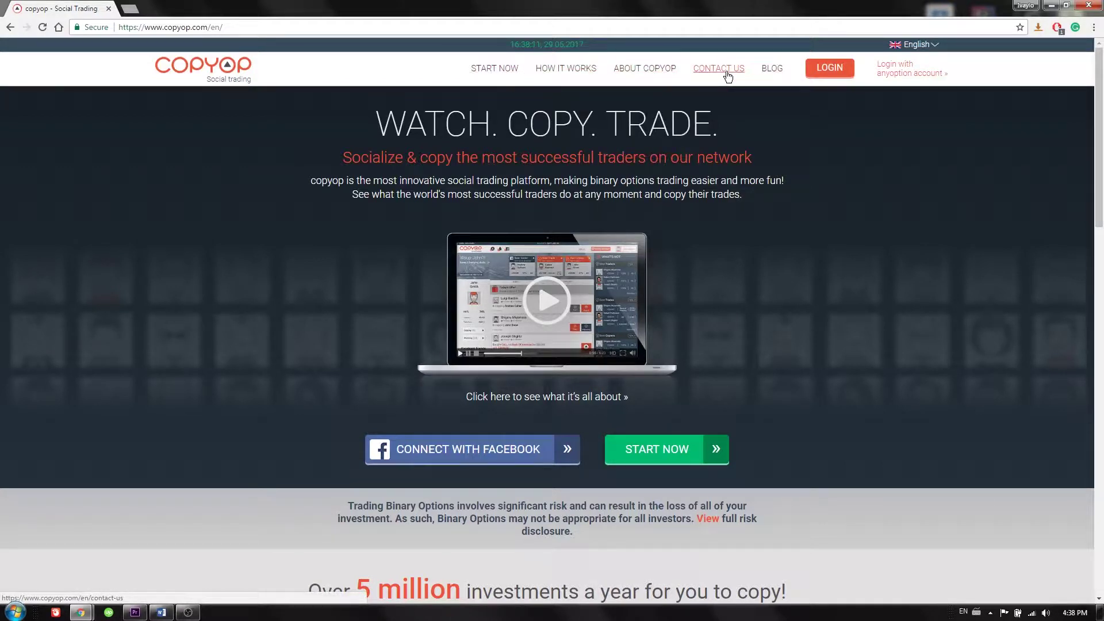
pyautogui.click(493, 69)
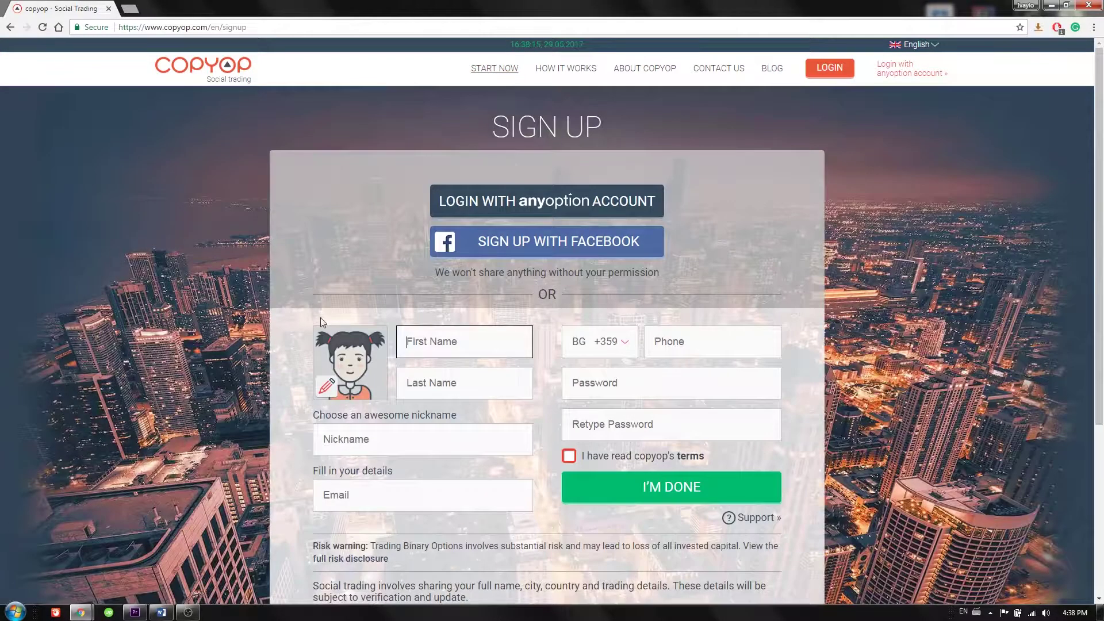
pyautogui.scroll(-1, 218, 357)
pyautogui.scroll(-2, 220, 360)
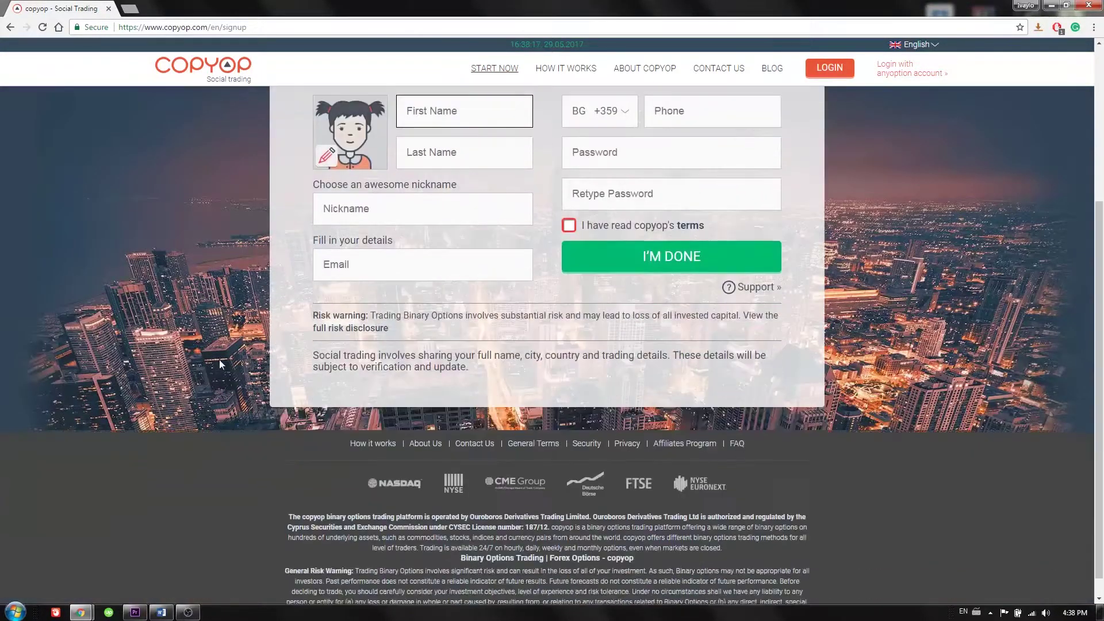
pyautogui.scroll(3, 226, 435)
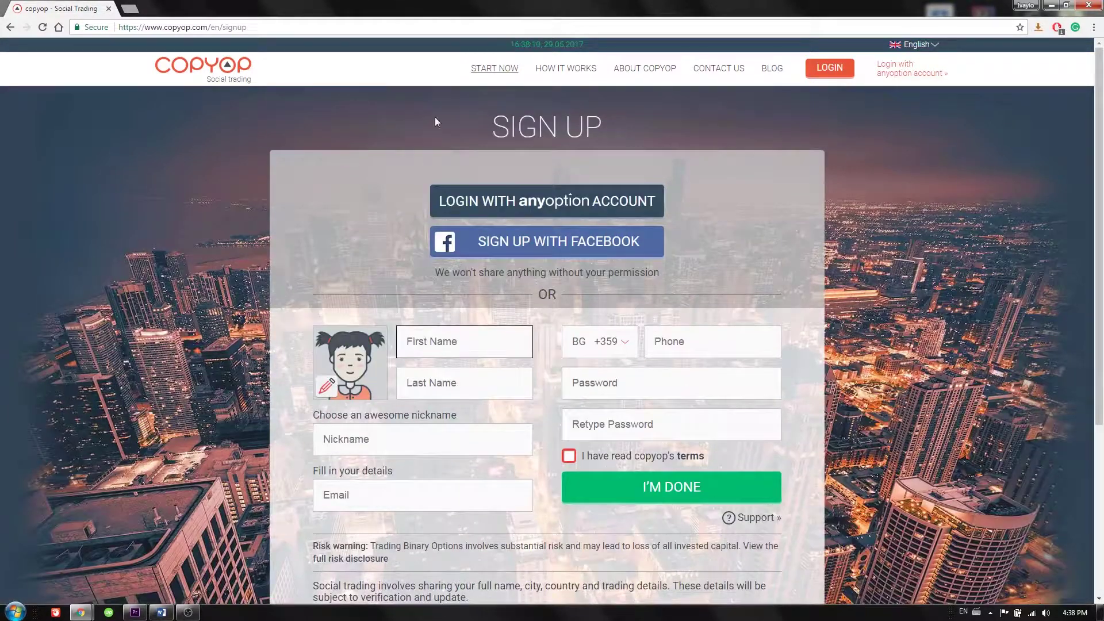
pyautogui.click(242, 78)
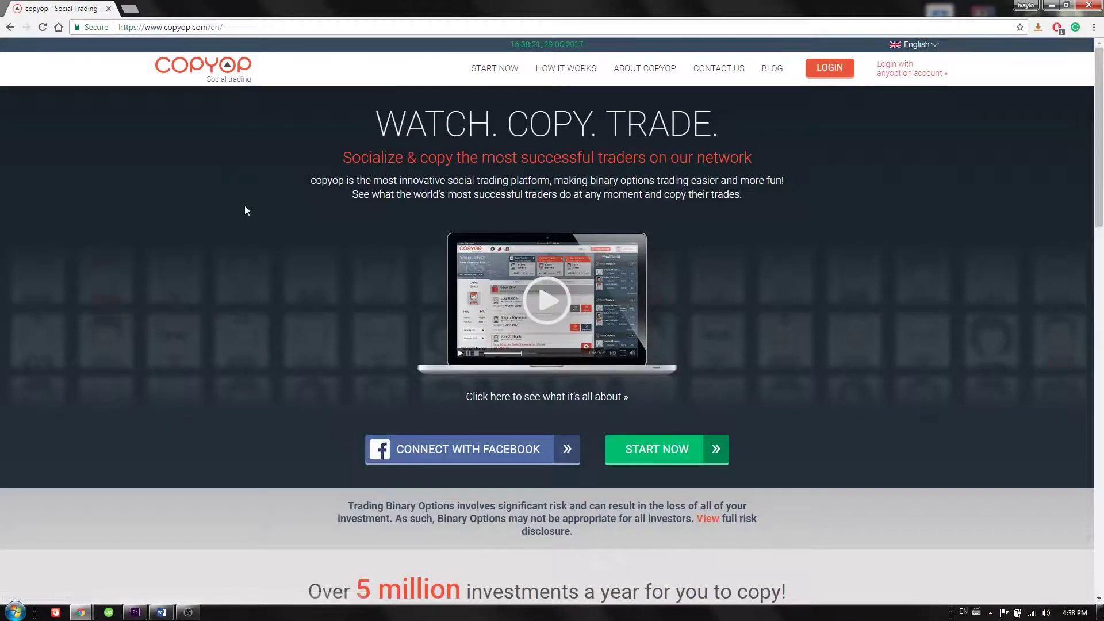
pyautogui.scroll(-1, 277, 315)
pyautogui.scroll(-1, 272, 356)
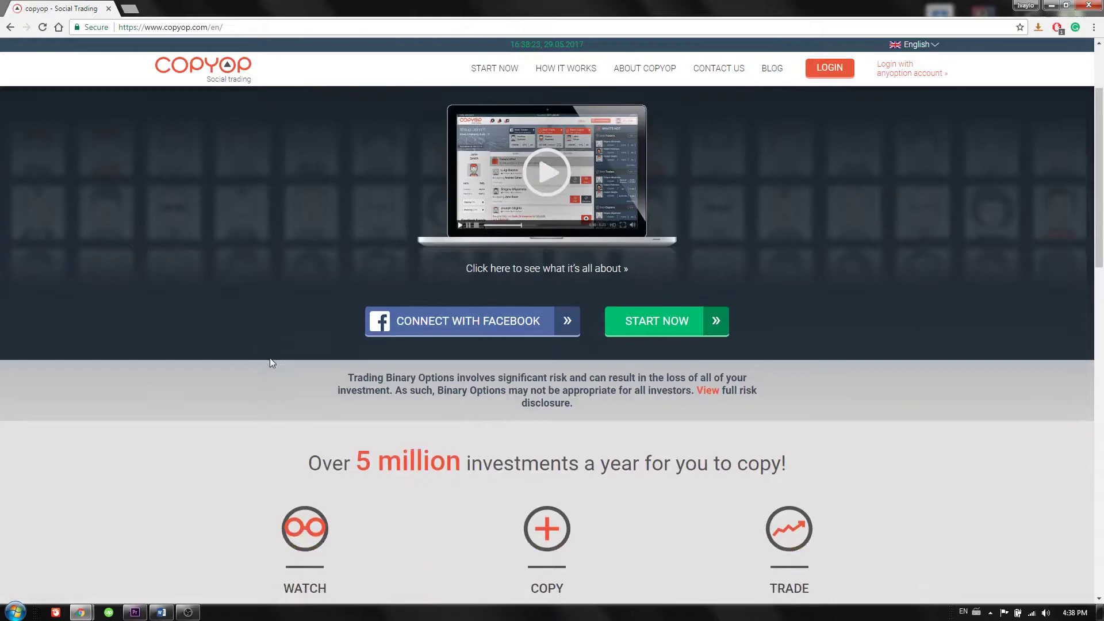
pyautogui.scroll(-1, 249, 395)
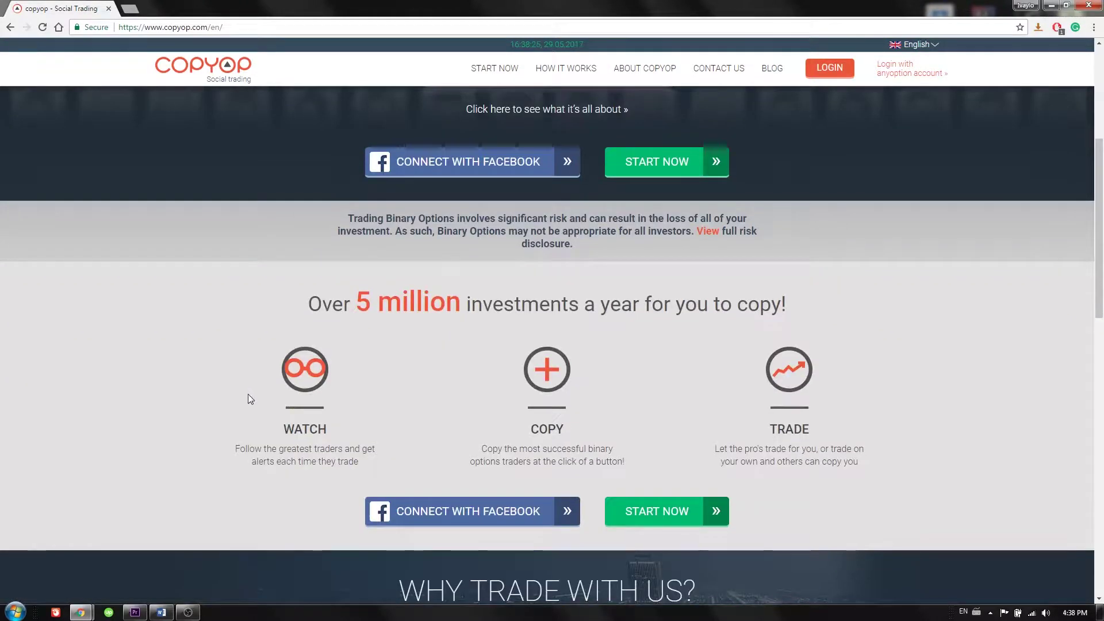
pyautogui.scroll(-1, 248, 399)
pyautogui.scroll(-1, 246, 402)
pyautogui.scroll(-1, 245, 418)
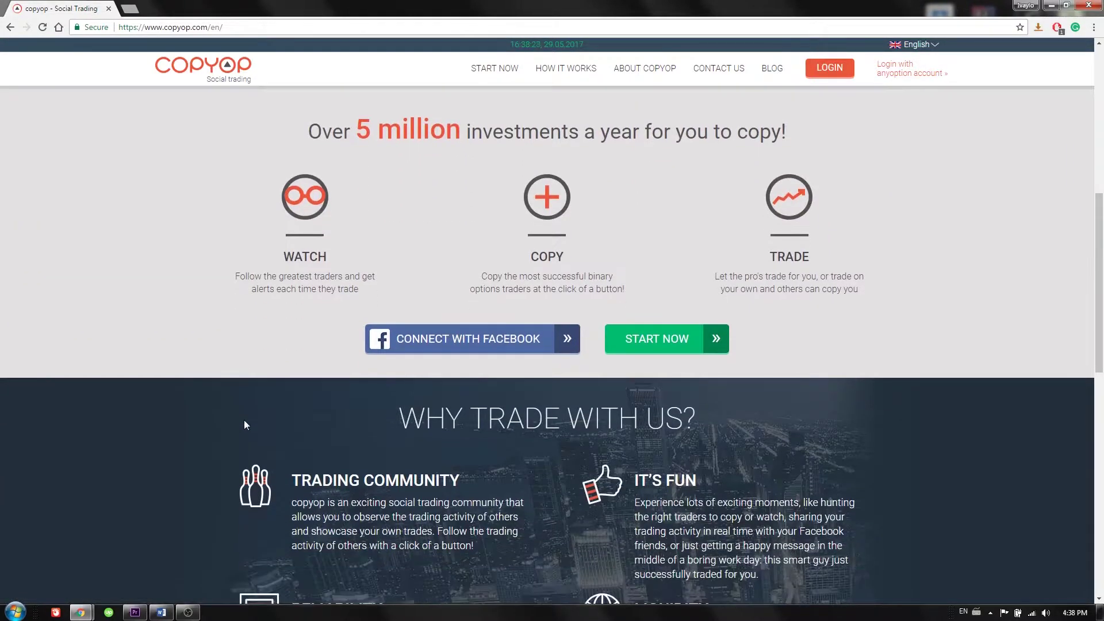
pyautogui.scroll(-1, 244, 422)
pyautogui.scroll(-1, 240, 428)
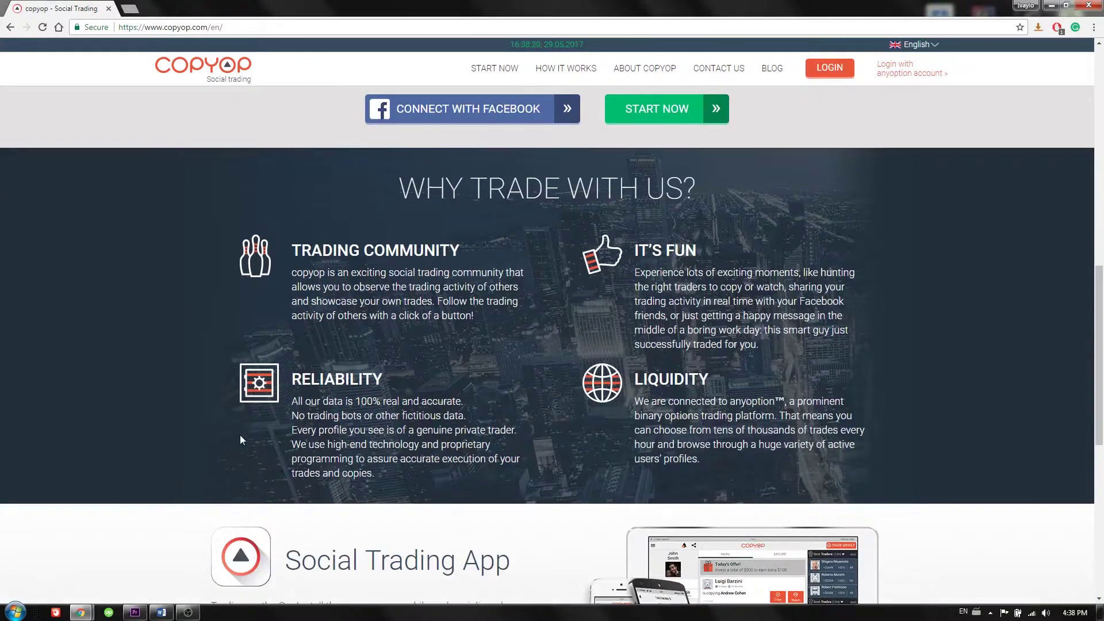
pyautogui.scroll(-1, 236, 433)
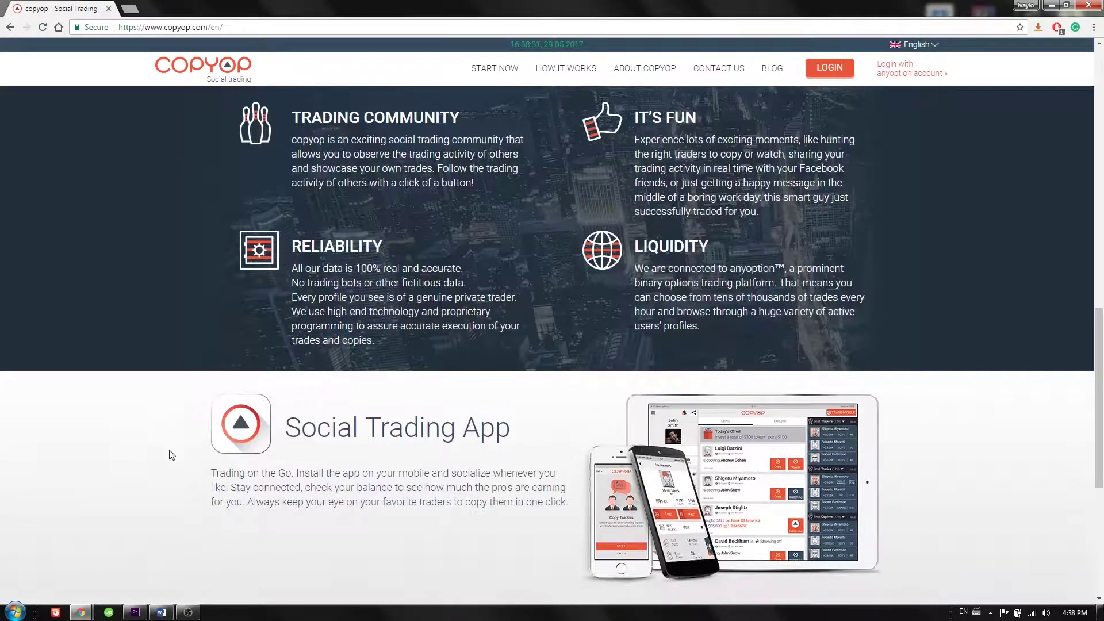
pyautogui.scroll(-1, 170, 452)
pyautogui.scroll(-1, 170, 453)
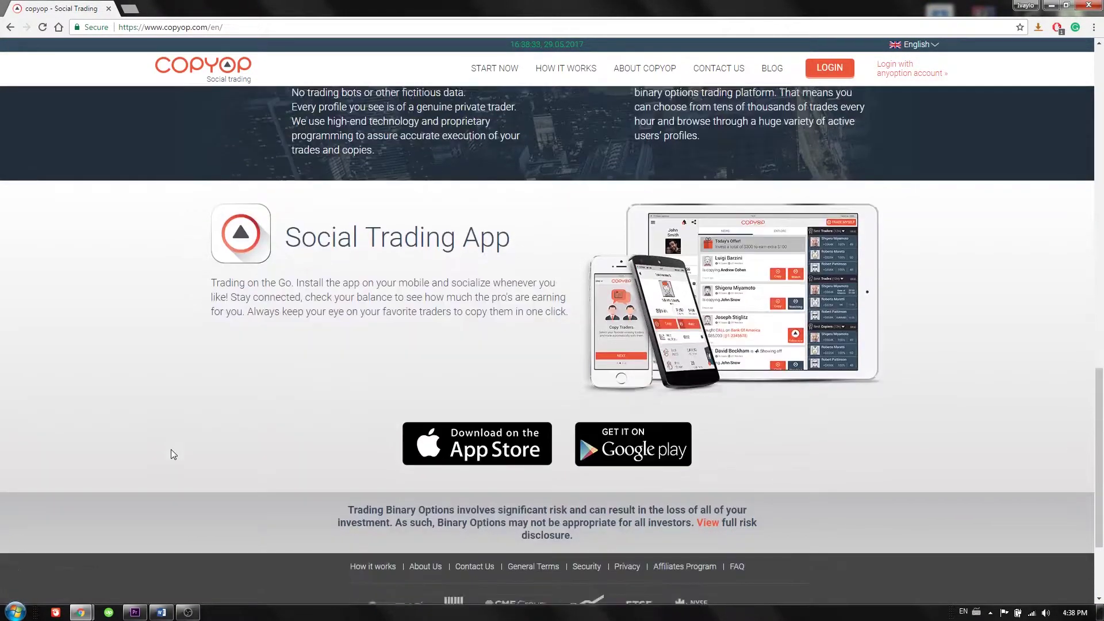
pyautogui.scroll(-1, 171, 449)
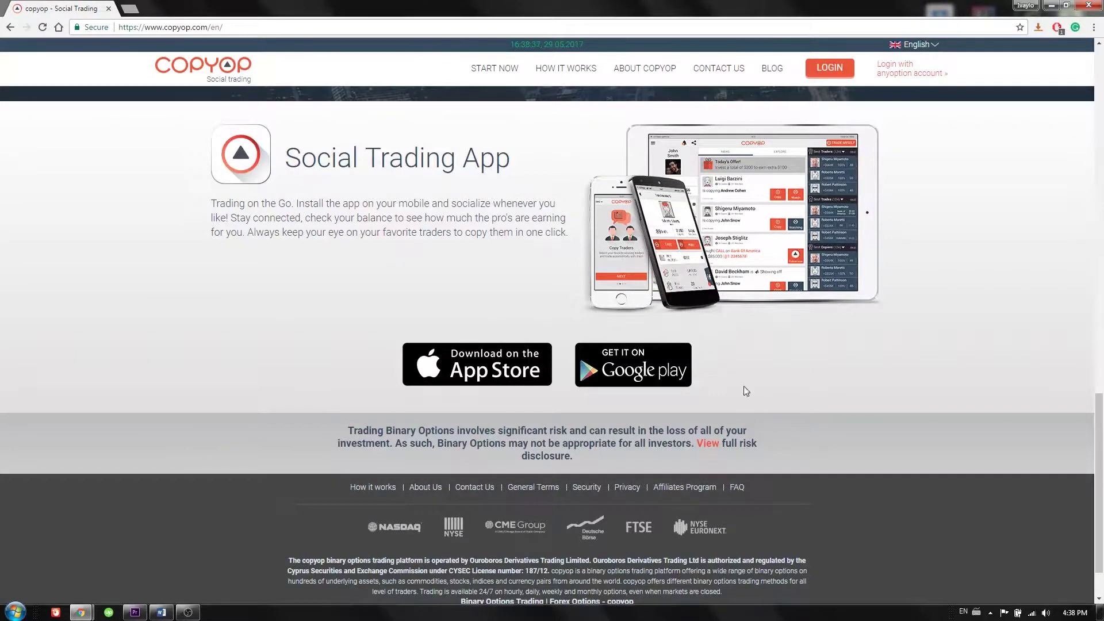
pyautogui.scroll(-1, 751, 399)
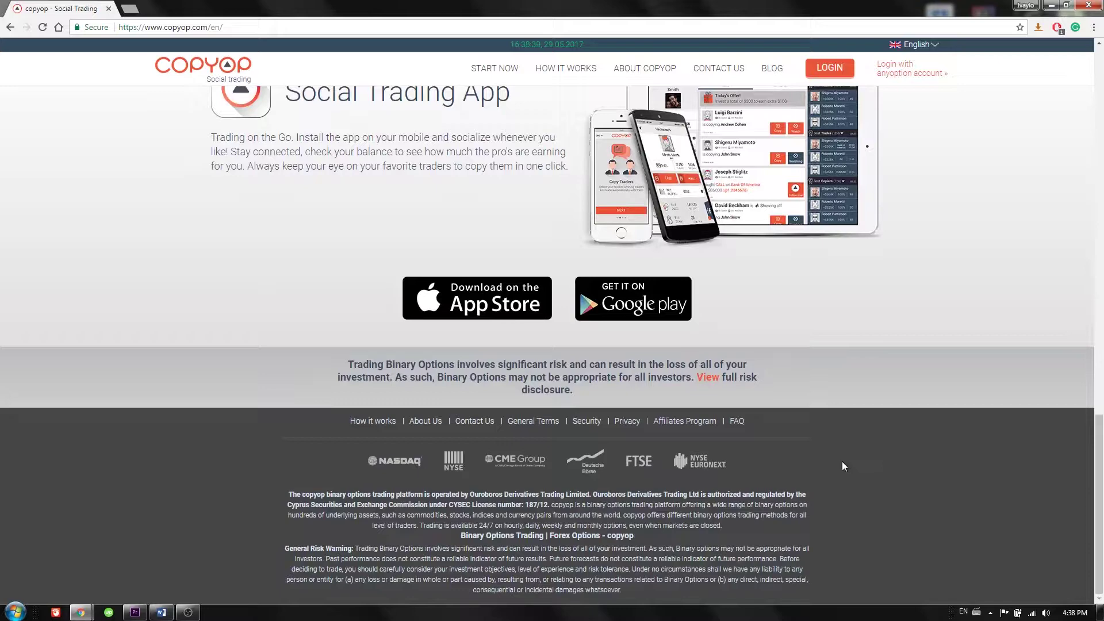
pyautogui.scroll(2, 850, 449)
pyautogui.scroll(2, 855, 444)
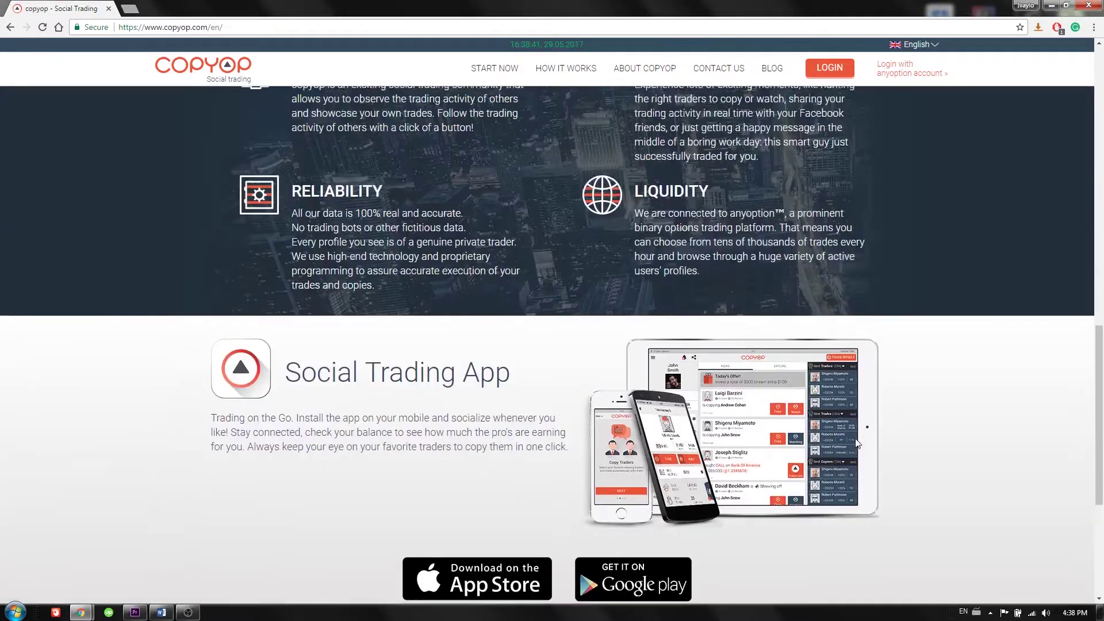
pyautogui.scroll(1, 868, 454)
pyautogui.scroll(5, 873, 449)
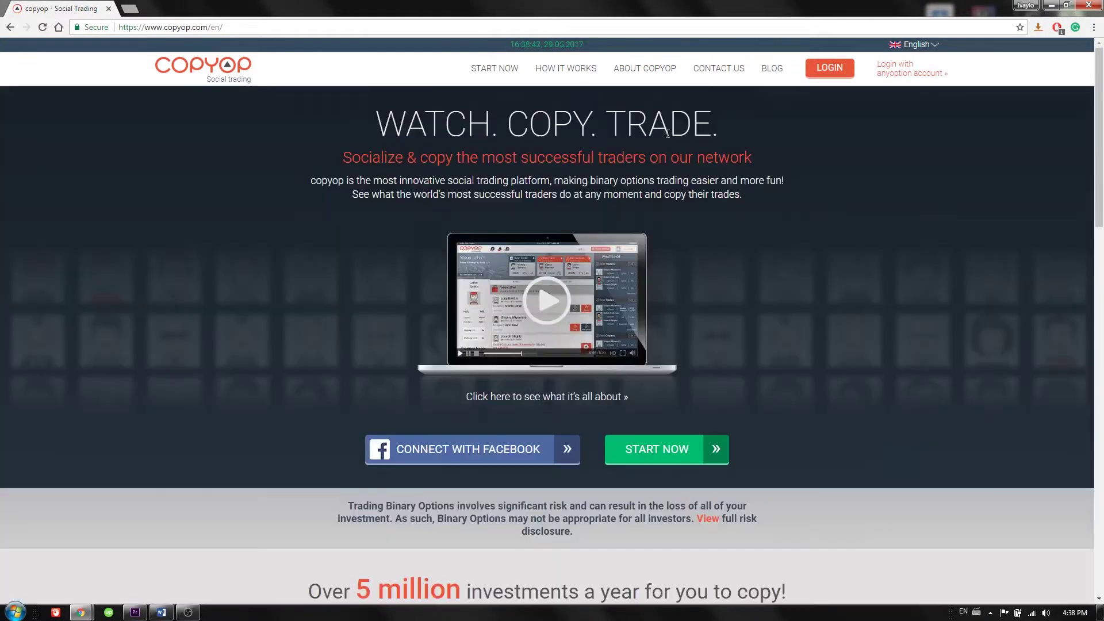
# - Open How it works and advance the carousel two slides to the TRADE step
pyautogui.click(550, 71)
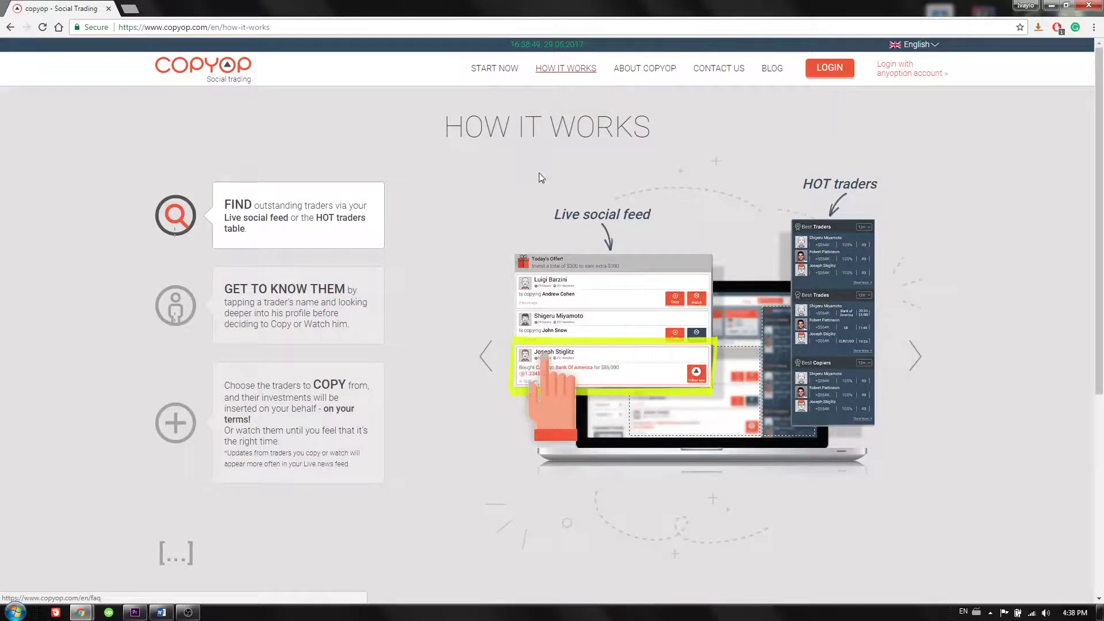
pyautogui.scroll(-2, 303, 337)
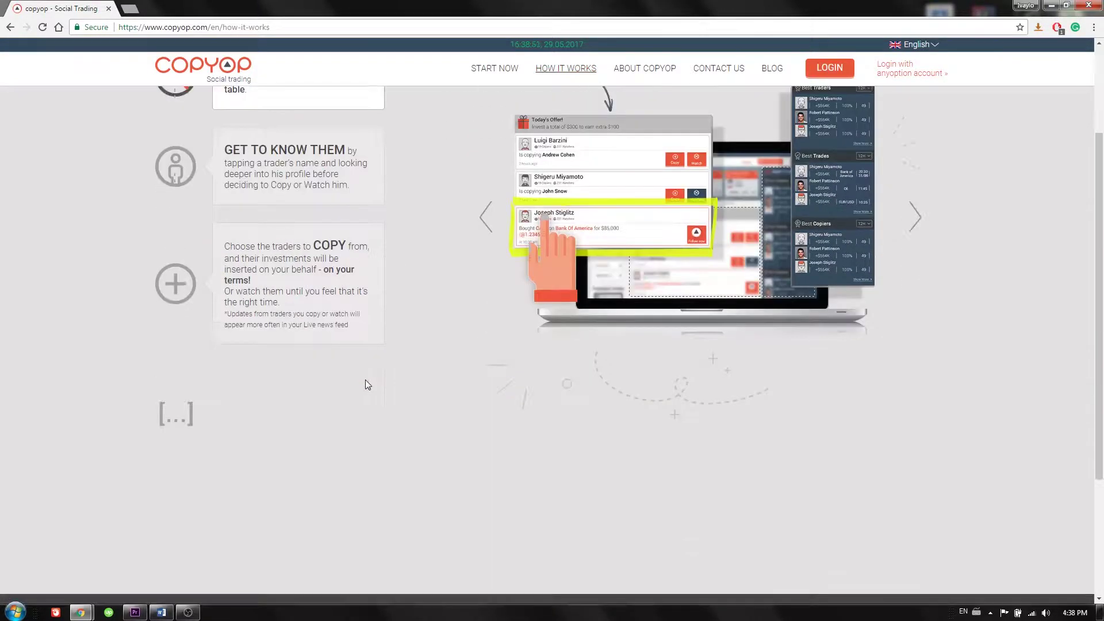
pyautogui.scroll(-2, 366, 379)
pyautogui.scroll(4, 356, 370)
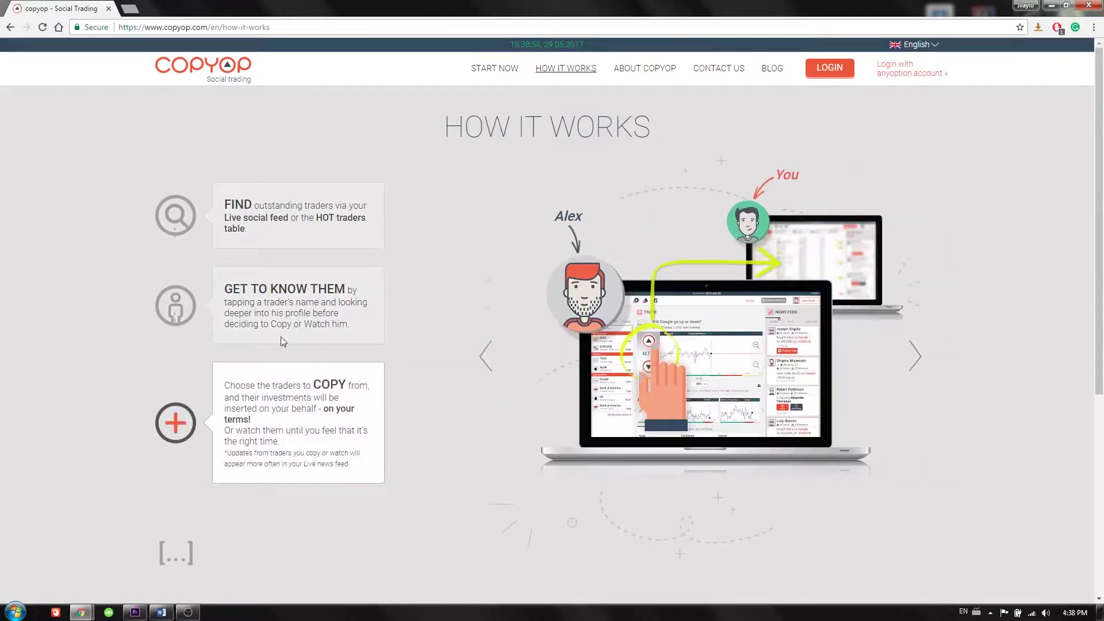
pyautogui.click(913, 363)
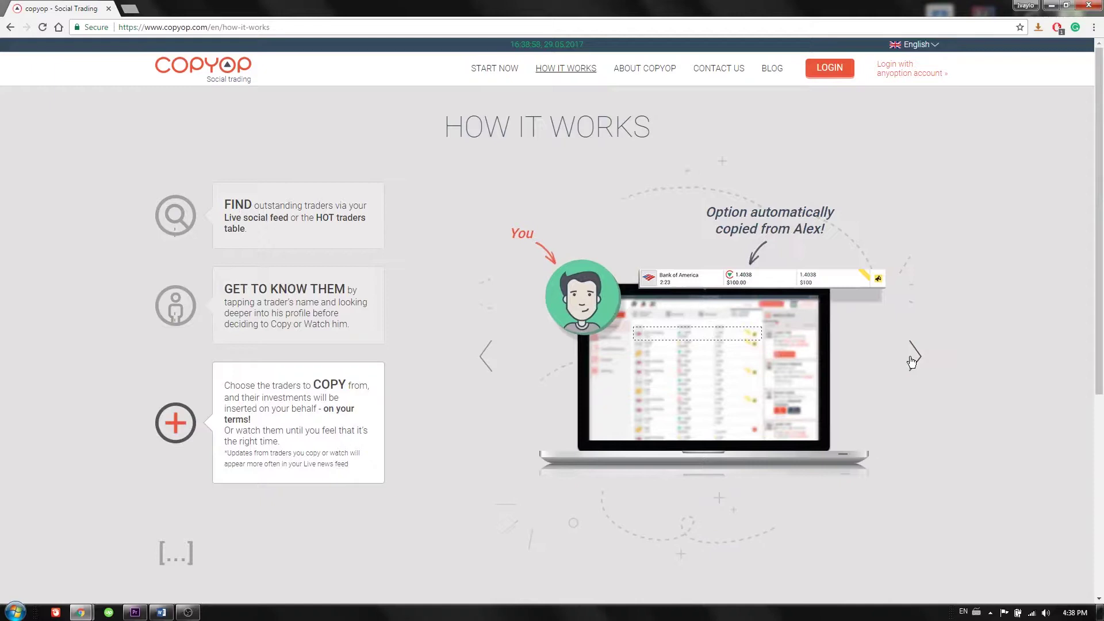
pyautogui.click(912, 361)
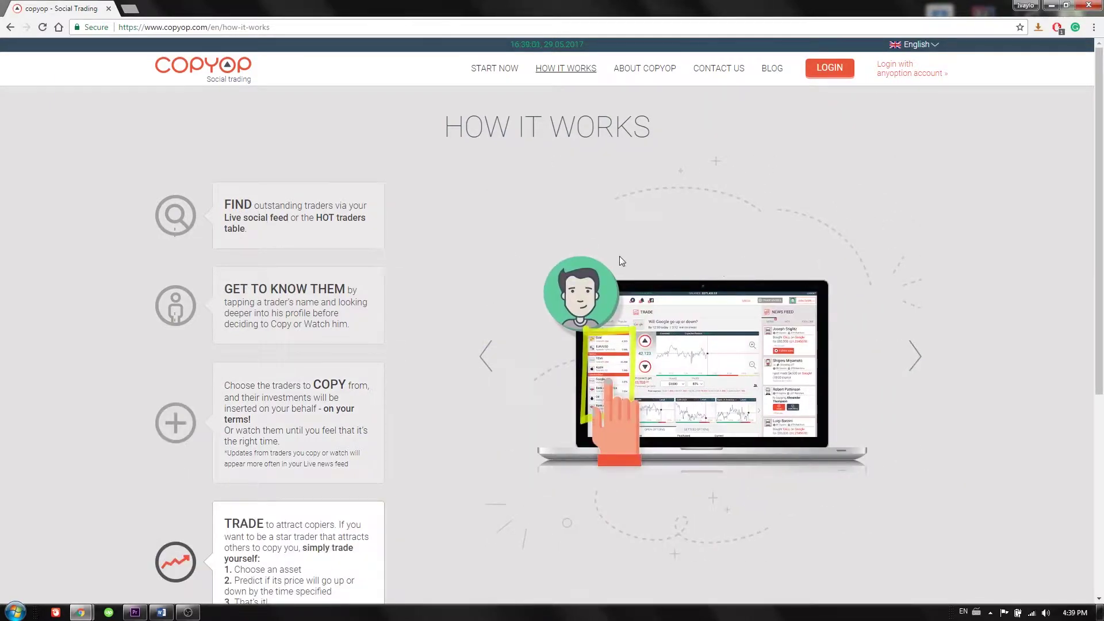
pyautogui.moveTo(645, 68)
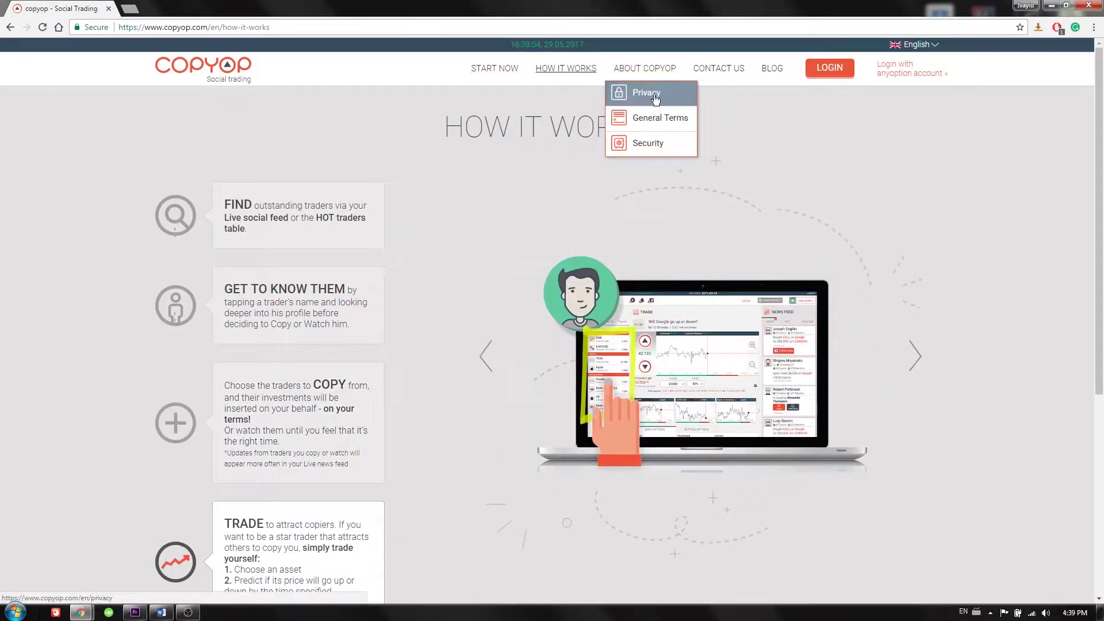
# - View the Privacy policy page, then the Contact Us page
pyautogui.click(654, 94)
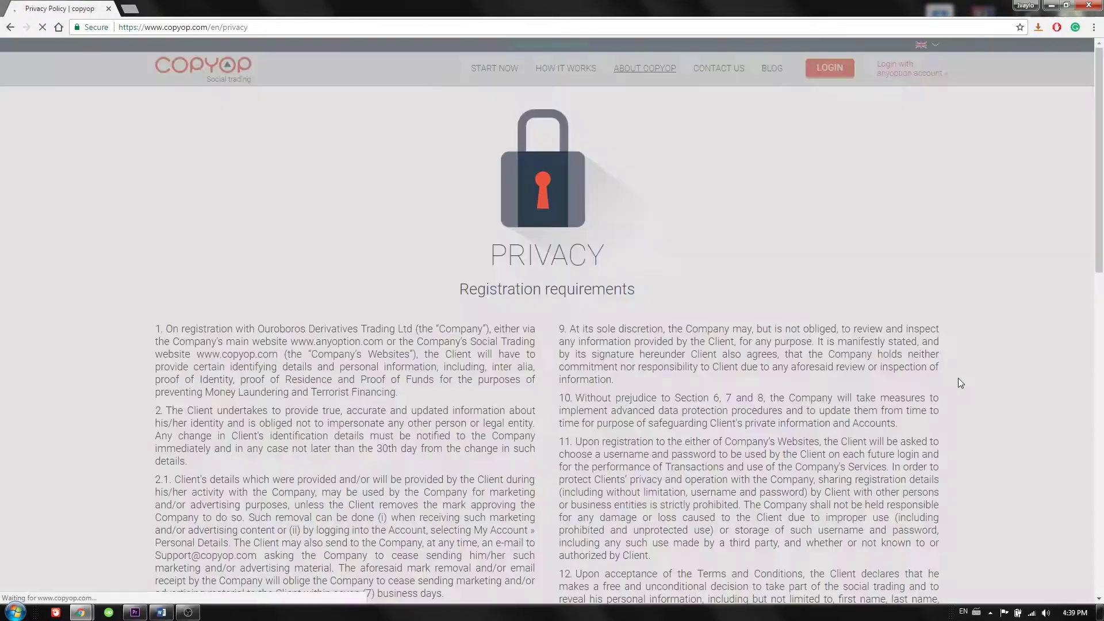
pyautogui.scroll(-5, 991, 375)
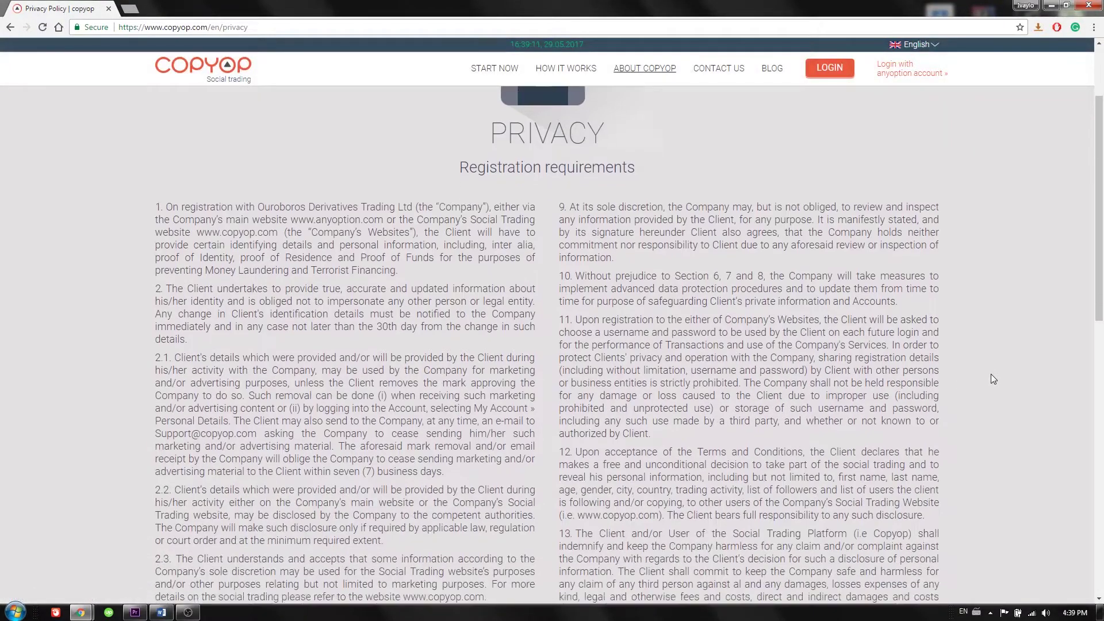
pyautogui.scroll(-5, 991, 373)
pyautogui.scroll(15, 992, 374)
pyautogui.click(719, 68)
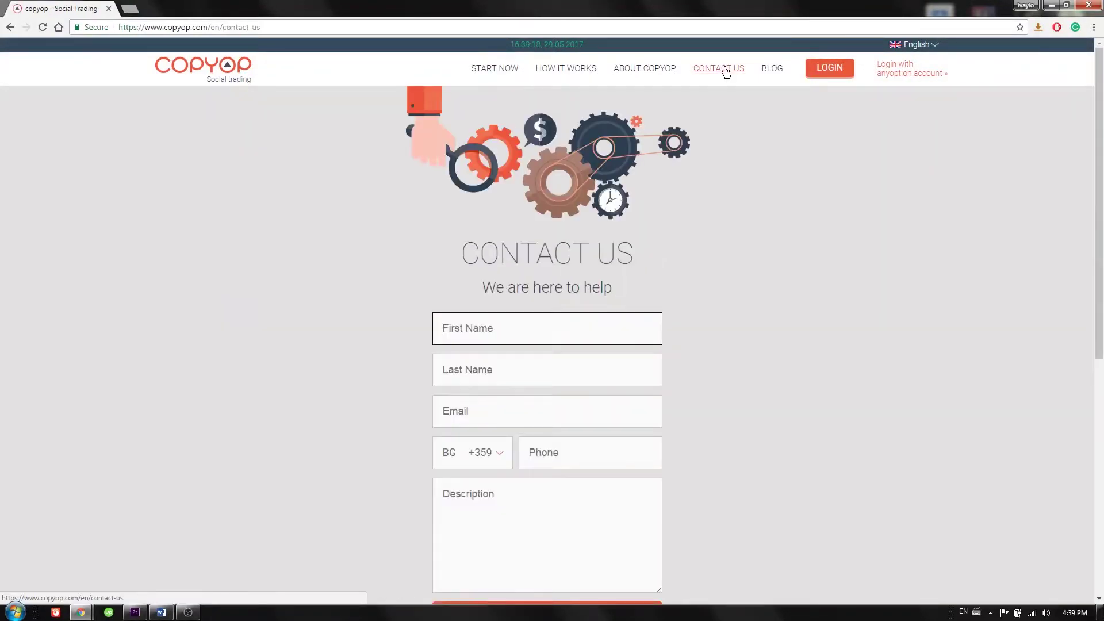
pyautogui.scroll(-2, 789, 288)
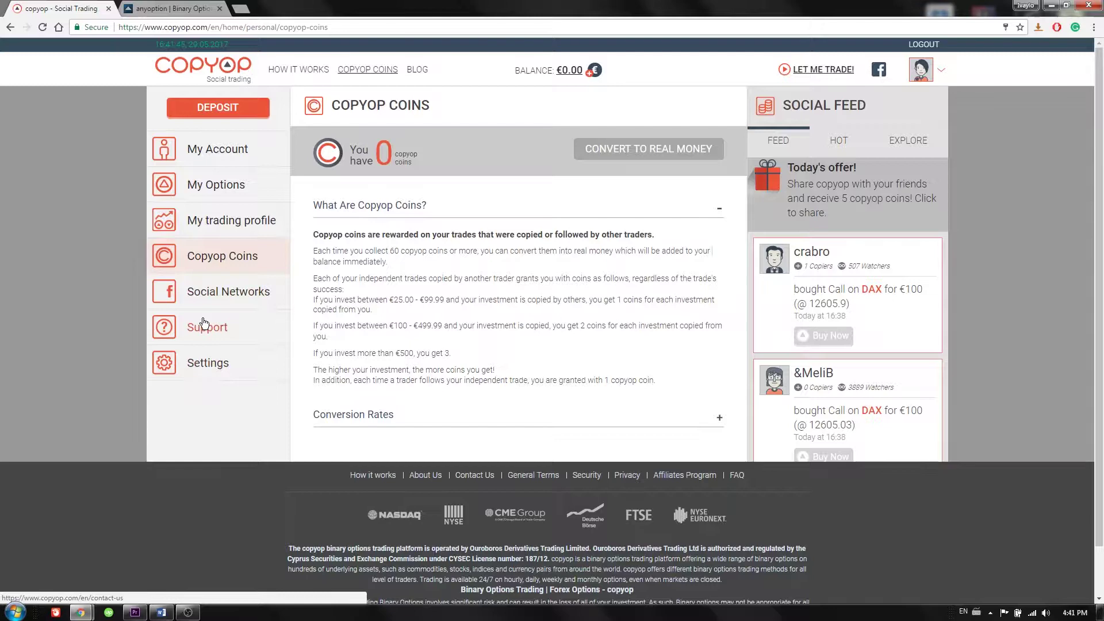
# - Visit Support, return to Copyop Coins, then view the empty My Options page
pyautogui.click(199, 343)
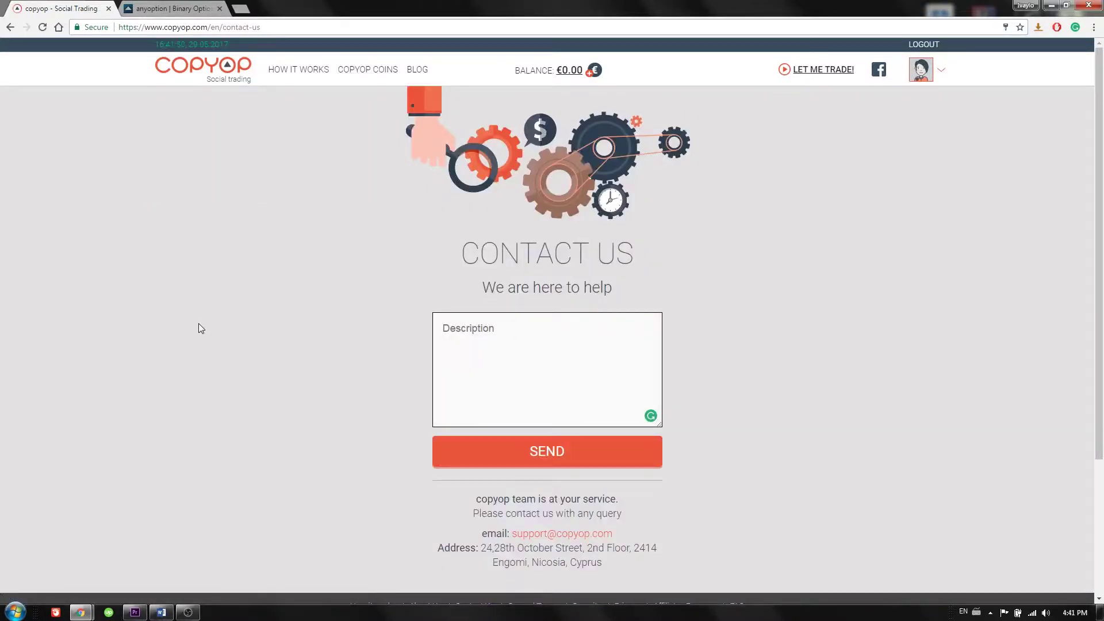
pyautogui.hotkey('alt', 'Left')
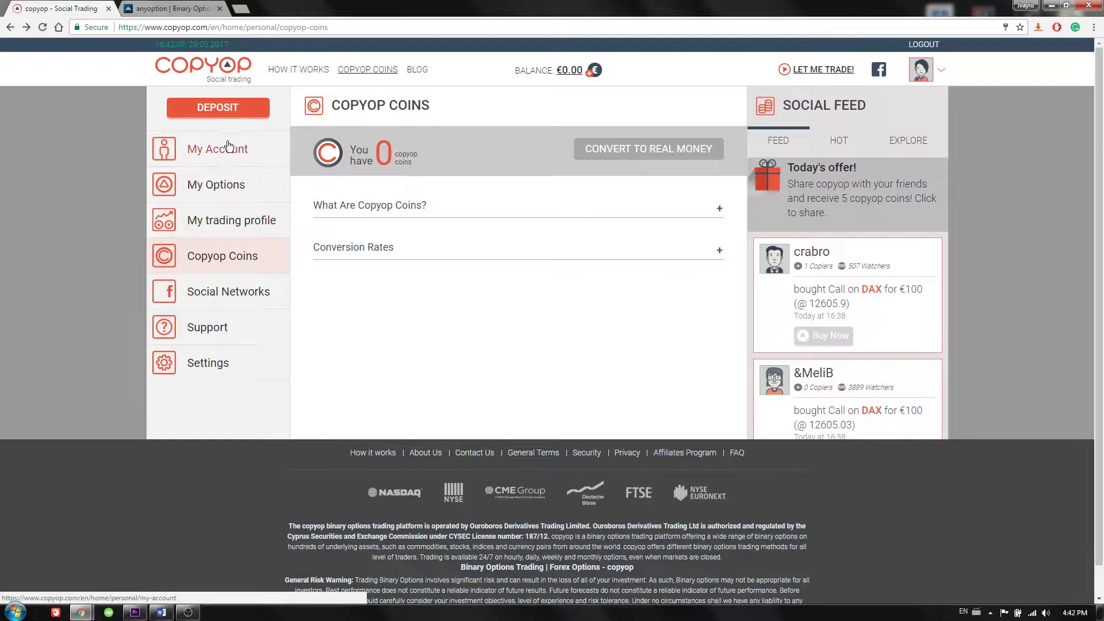
pyautogui.click(217, 185)
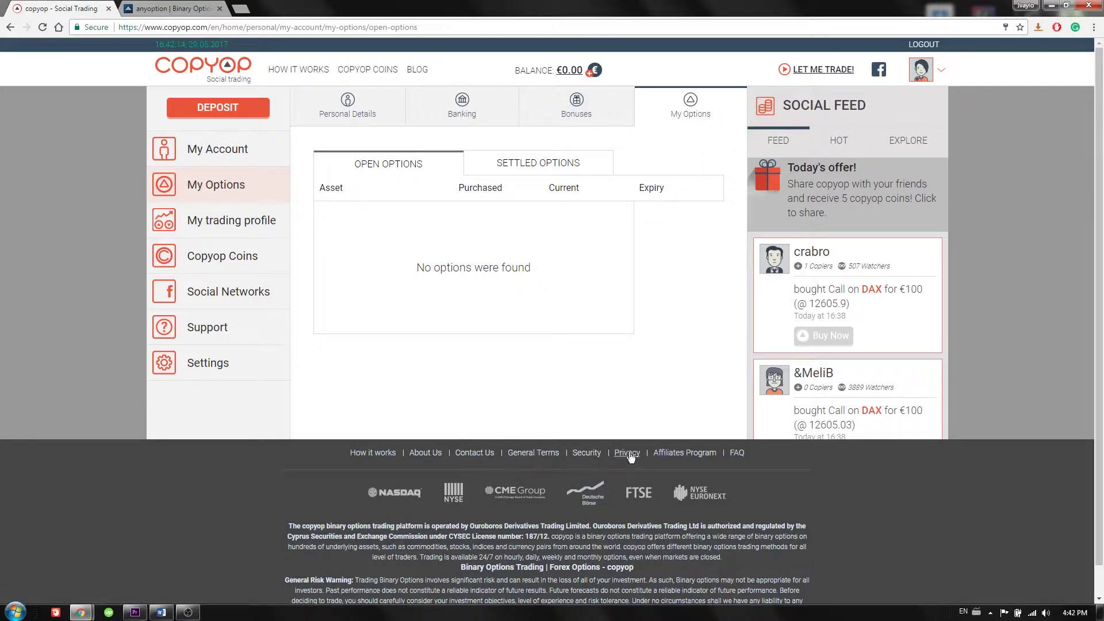
pyautogui.scroll(-1, 731, 469)
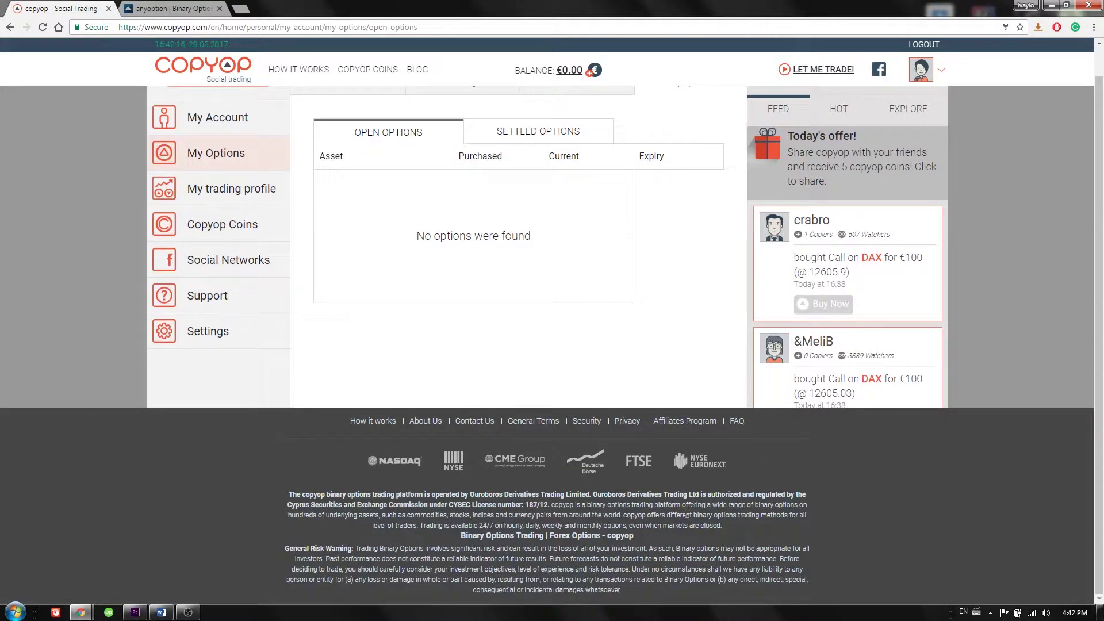
pyautogui.scroll(1, 313, 479)
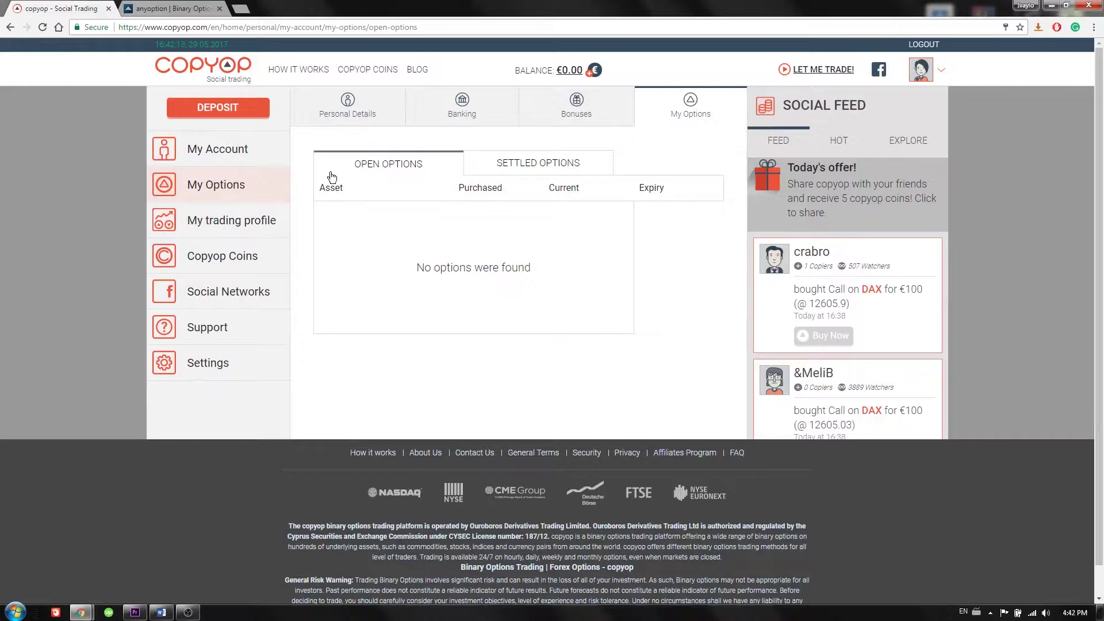
# - Check the avatar's account menu, then return to the logged-in home feed via the COPYOP logo
pyautogui.click(940, 77)
pyautogui.click(236, 68)
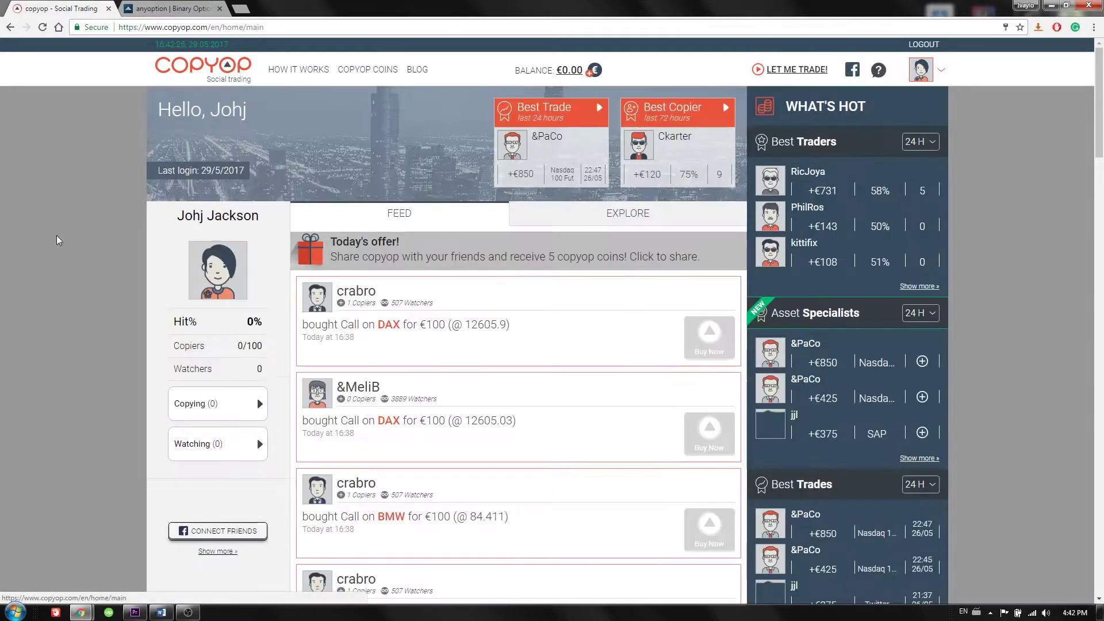